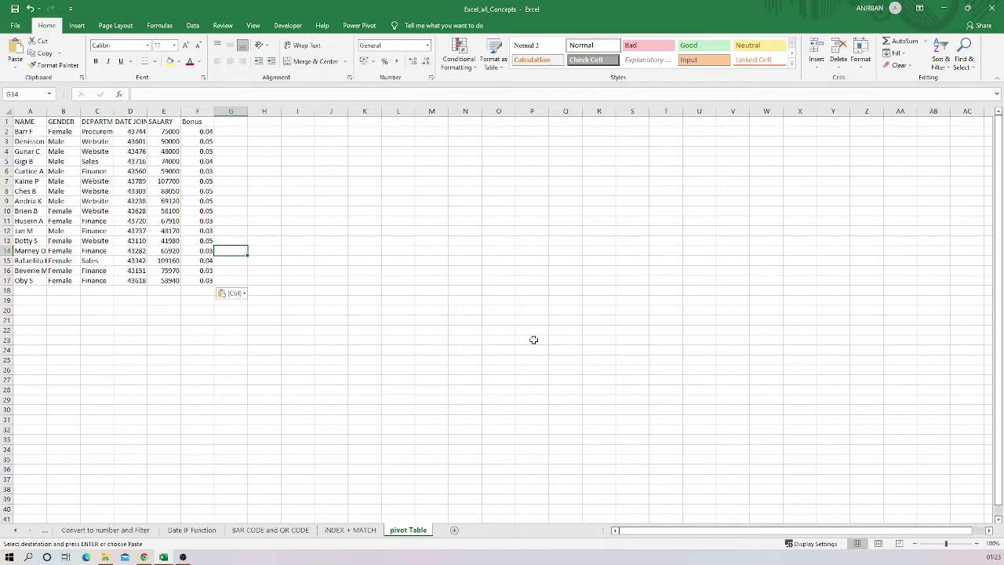
AutoFit column C so department names like Procurement show in full.
click(533, 340)
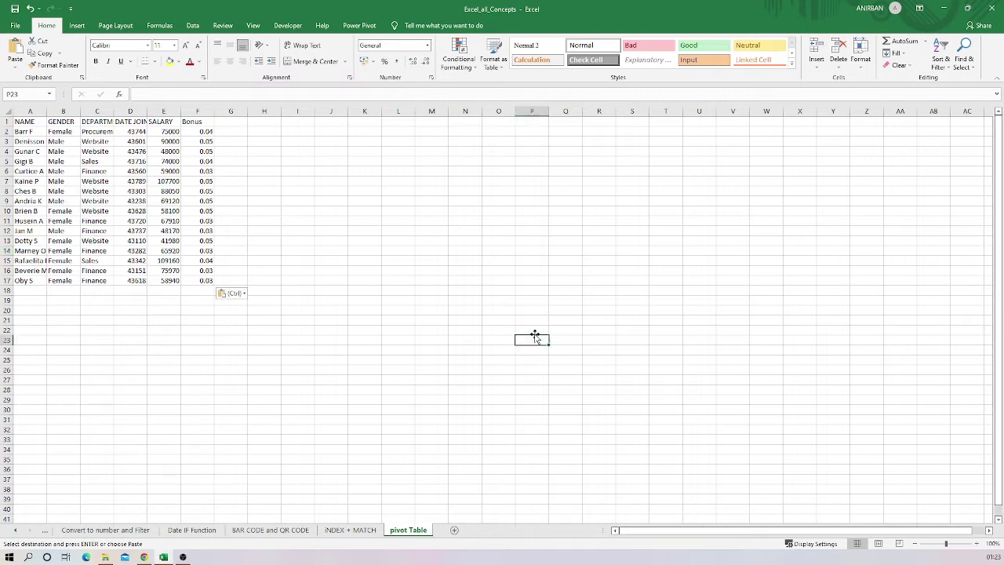
click(35, 121)
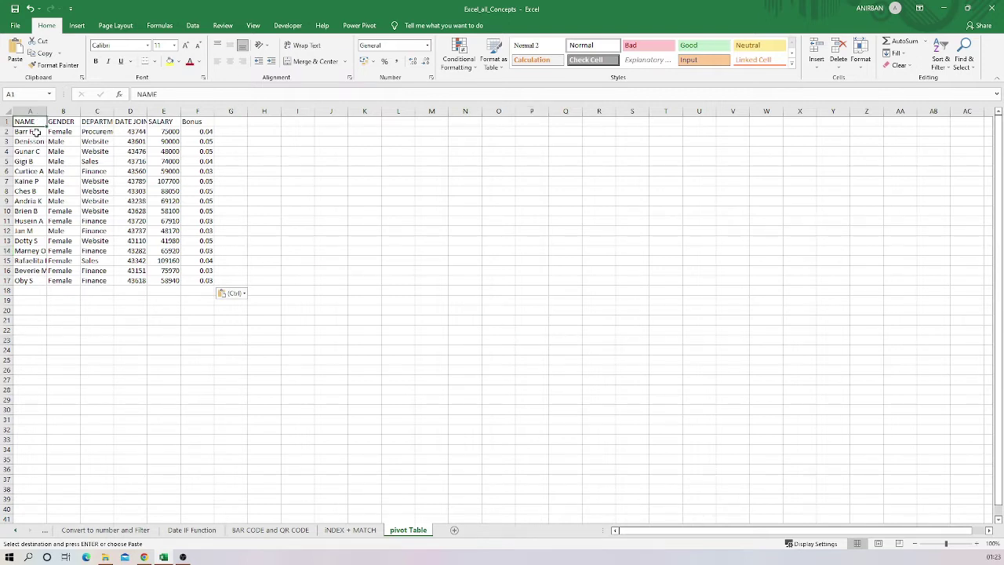
click(104, 132)
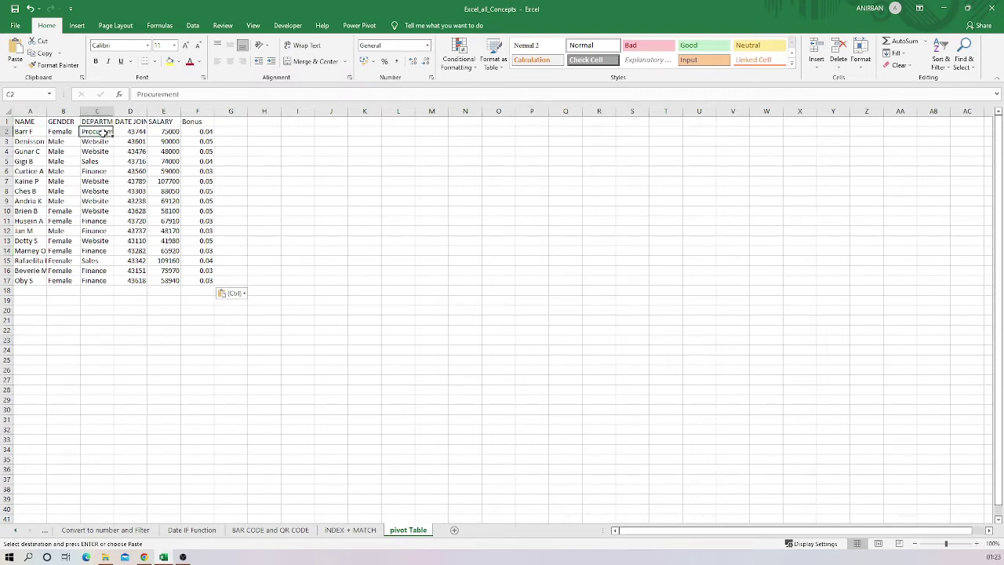
double_click(114, 111)
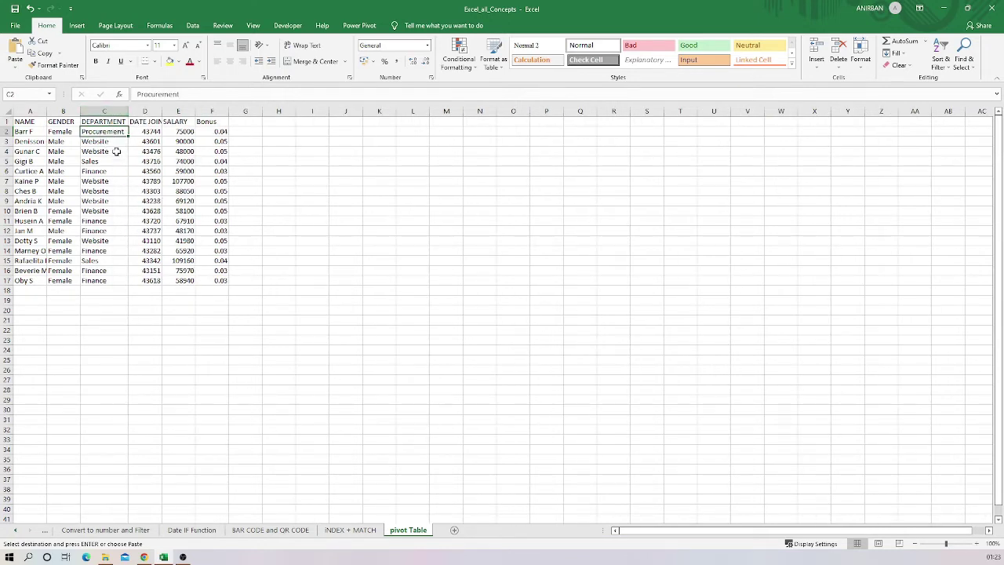
Check the widened Website, Sales and Finance entries, the row 6 name and salary 59000.
click(116, 151)
click(112, 162)
click(115, 171)
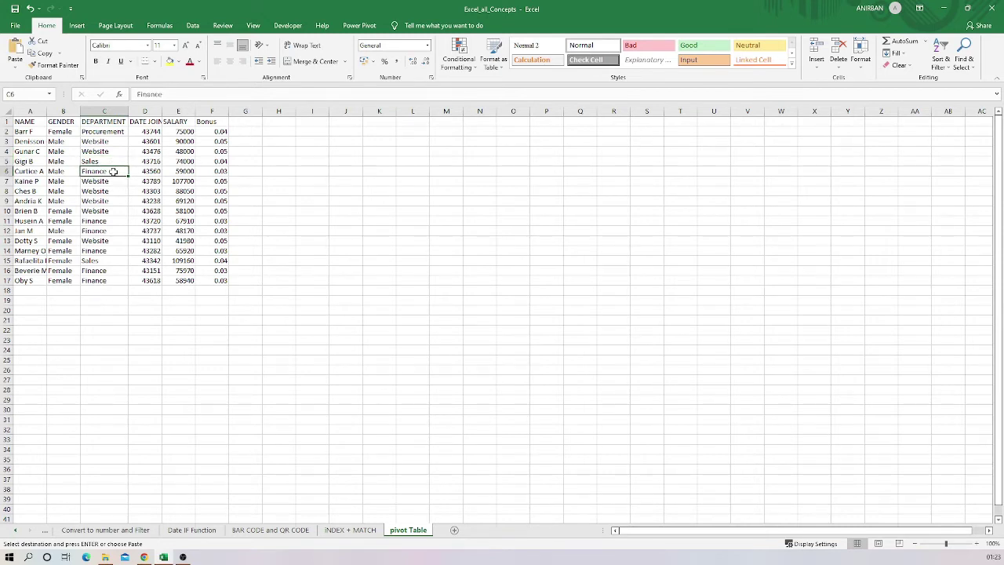
click(35, 171)
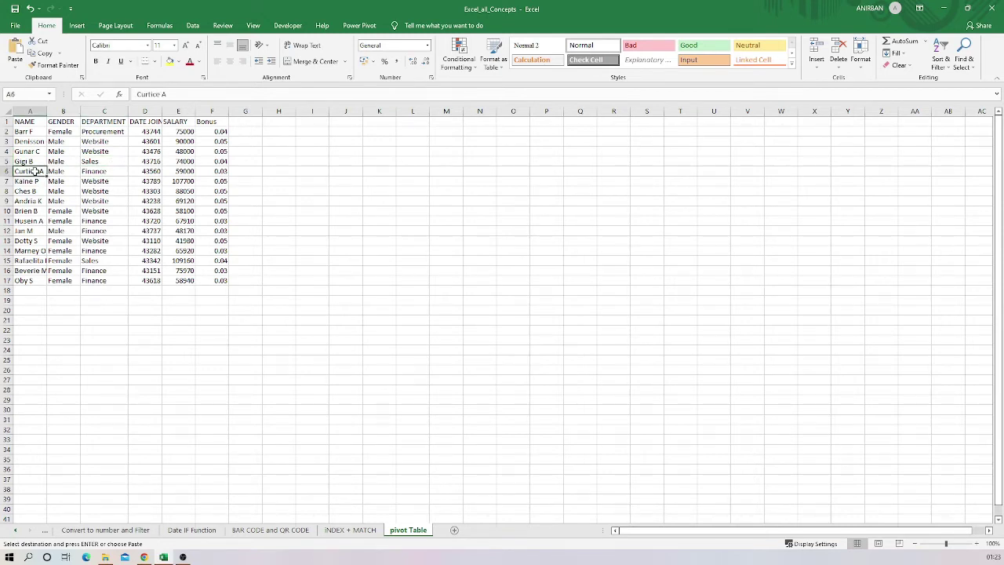
click(101, 171)
click(38, 171)
click(102, 123)
click(97, 181)
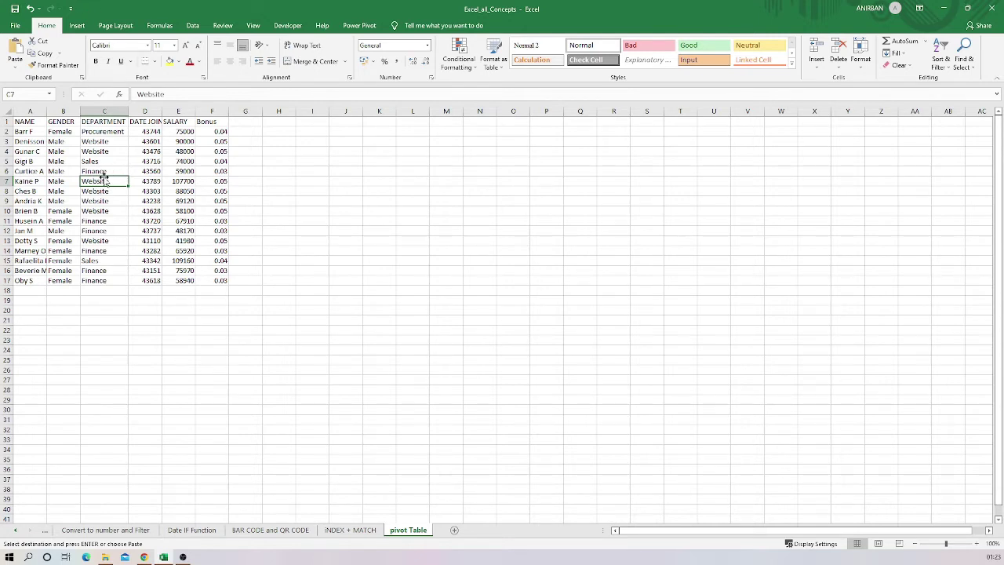
click(103, 173)
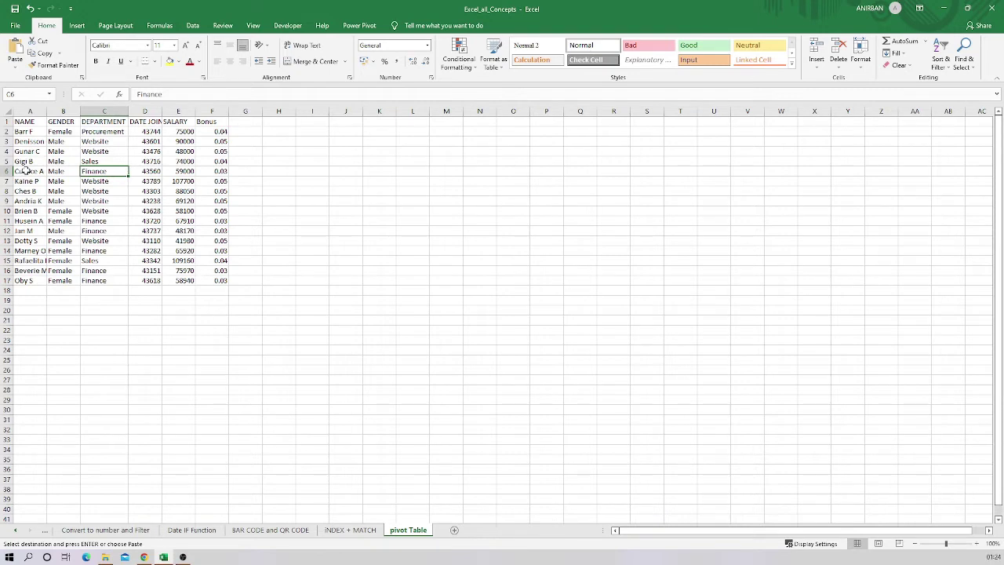
click(192, 174)
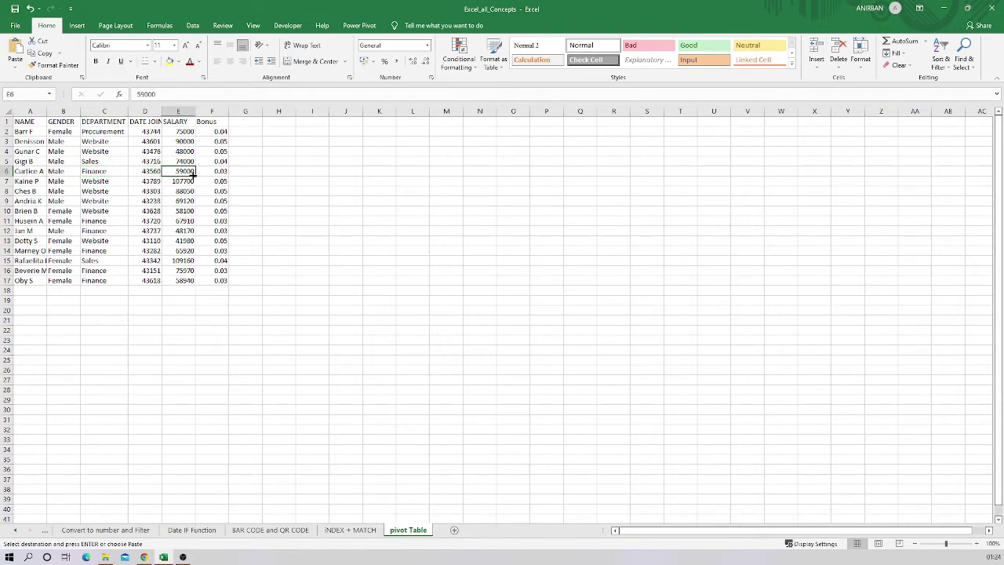
click(104, 172)
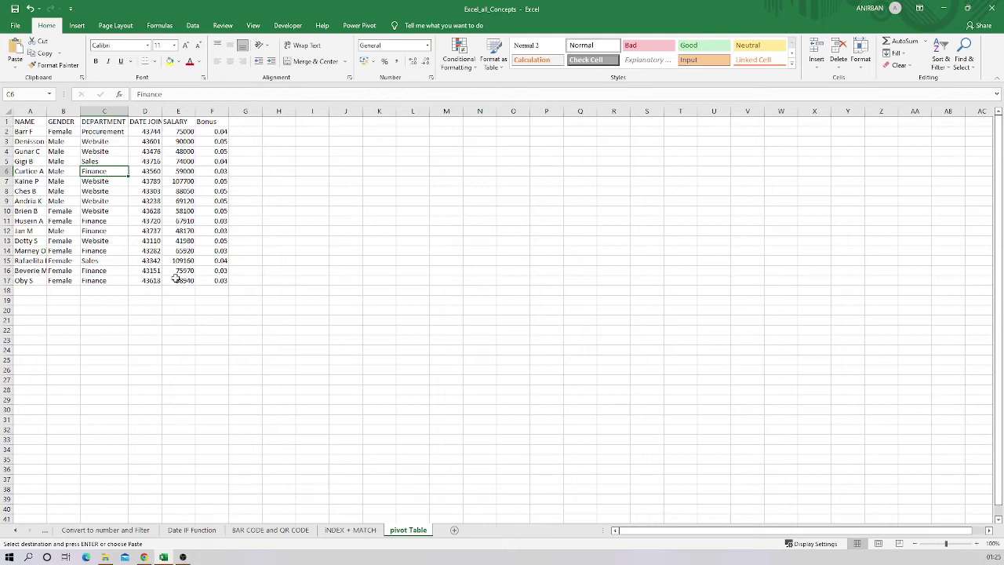
Insert a PivotTable from range $A$1:$F$17 onto a new worksheet.
click(78, 27)
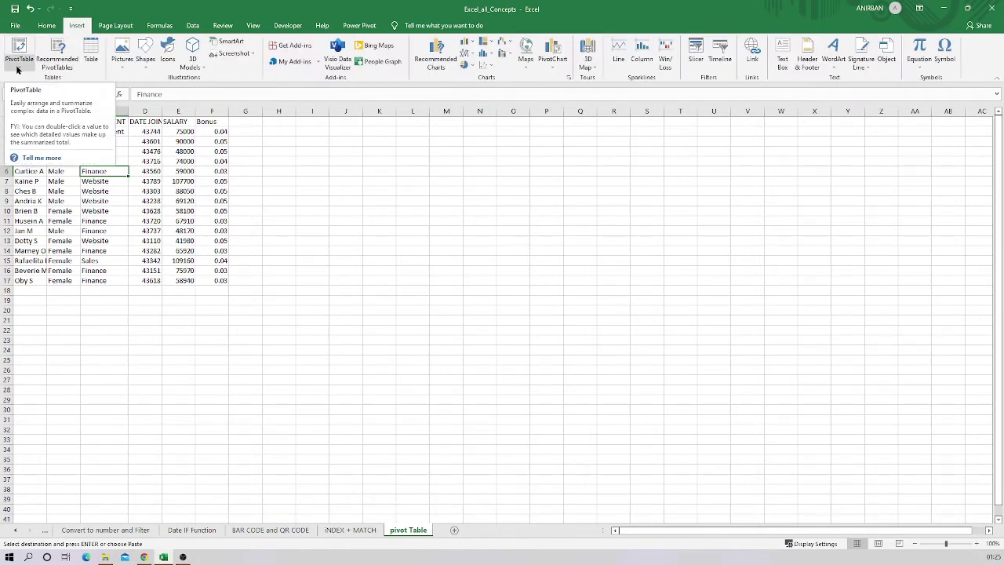
click(17, 69)
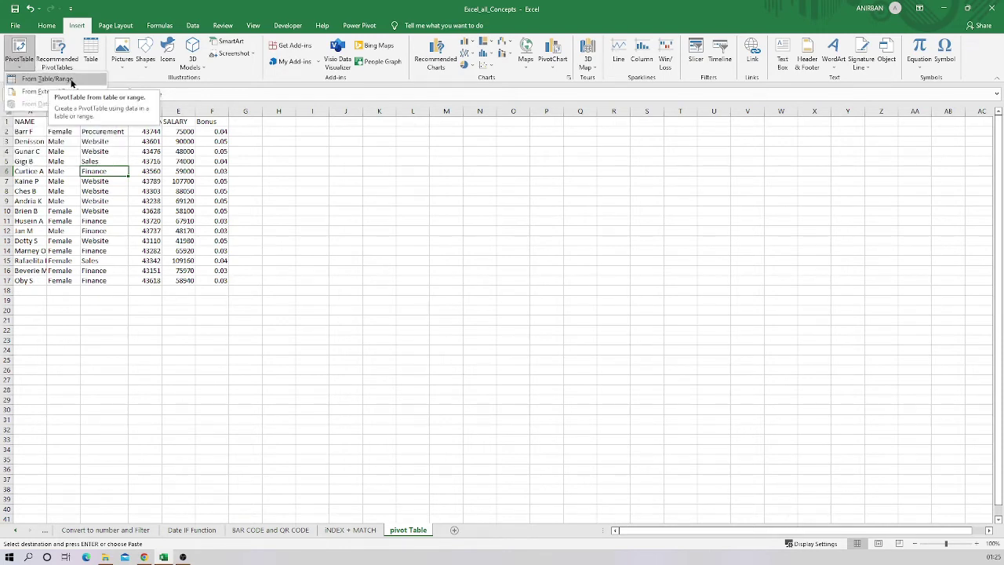
click(47, 79)
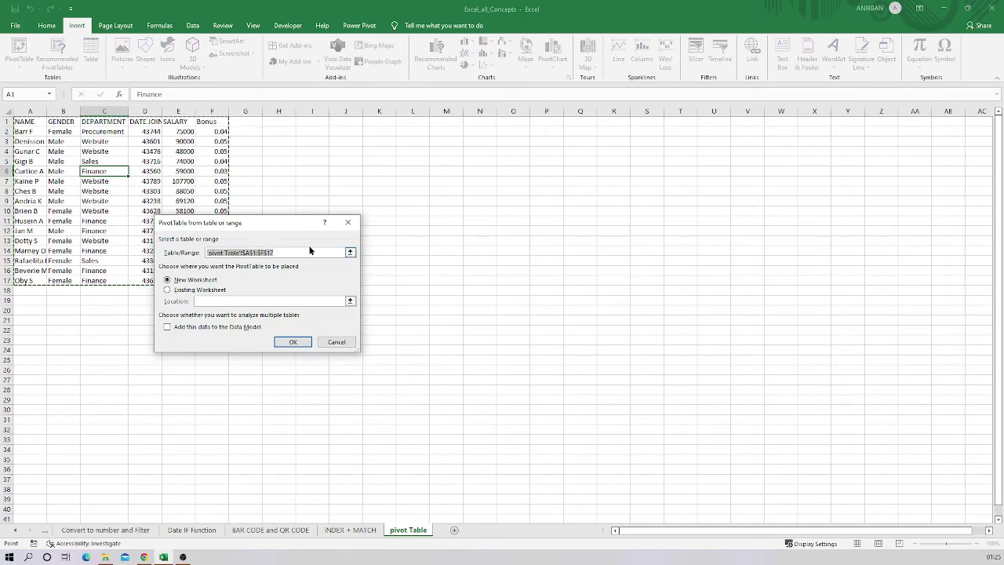
drag(237, 222, 364, 193)
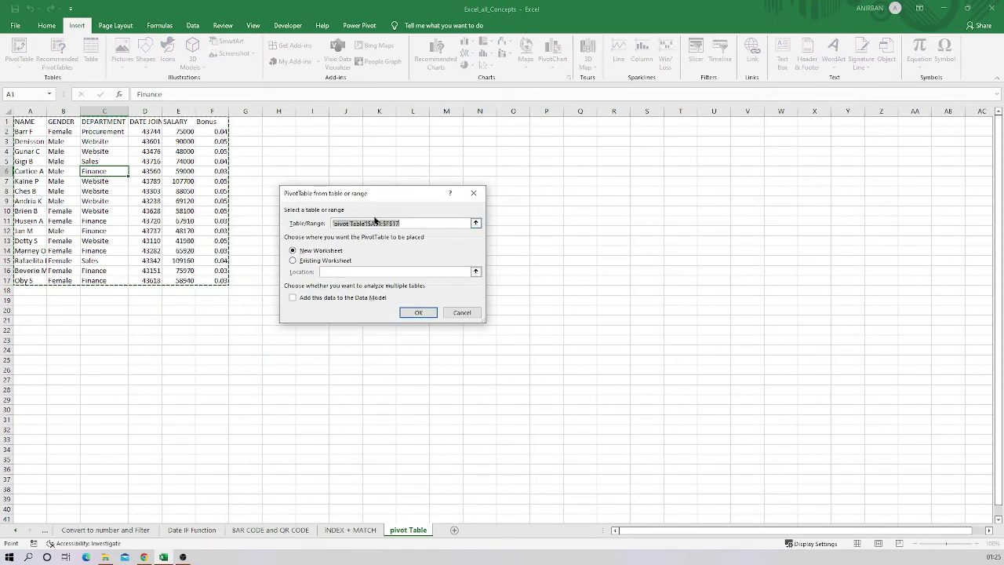
click(476, 224)
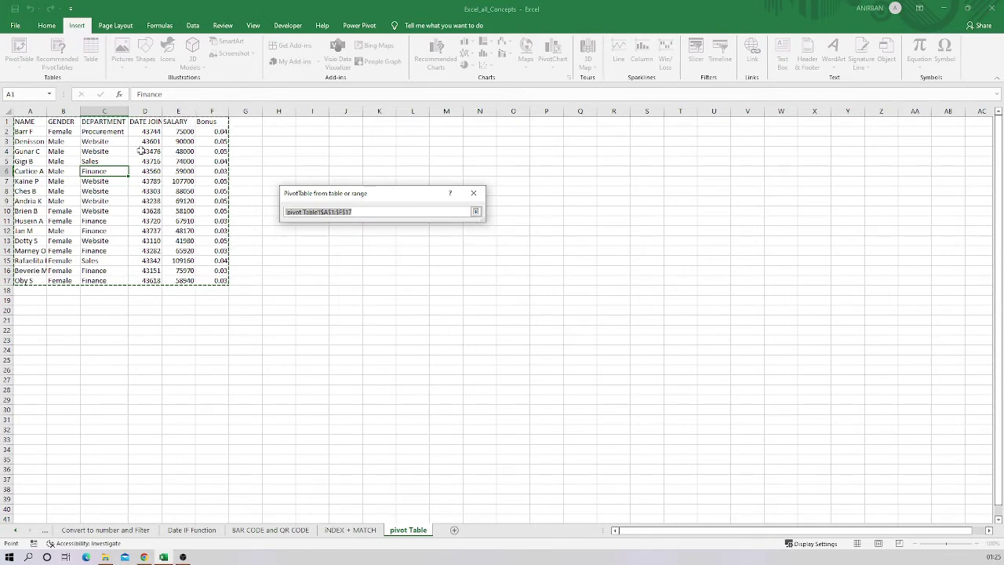
mouse_move(23, 122)
mouse_down()
mouse_move(207, 228)
mouse_move(224, 283)
mouse_up()
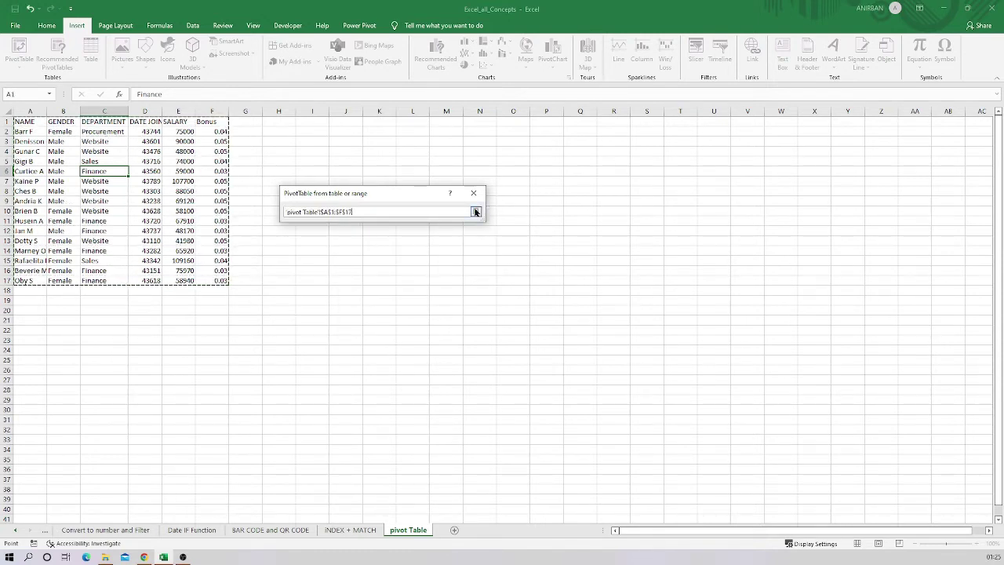
click(476, 212)
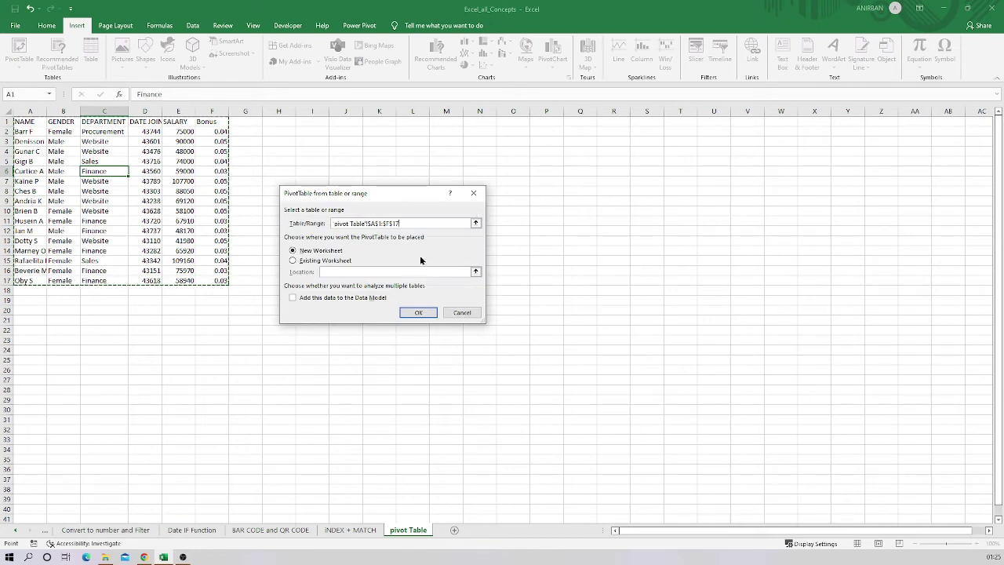
click(317, 261)
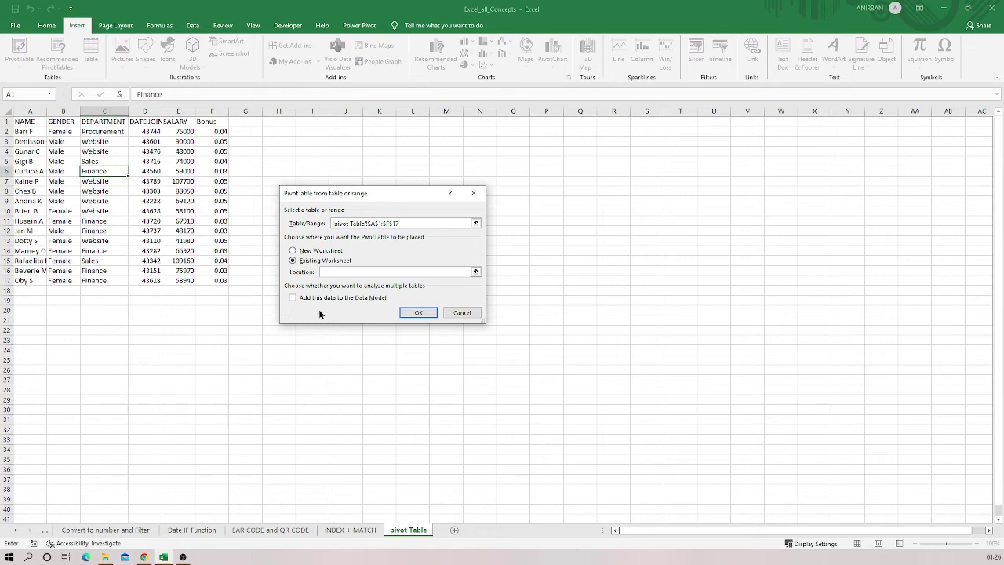
click(295, 251)
click(416, 312)
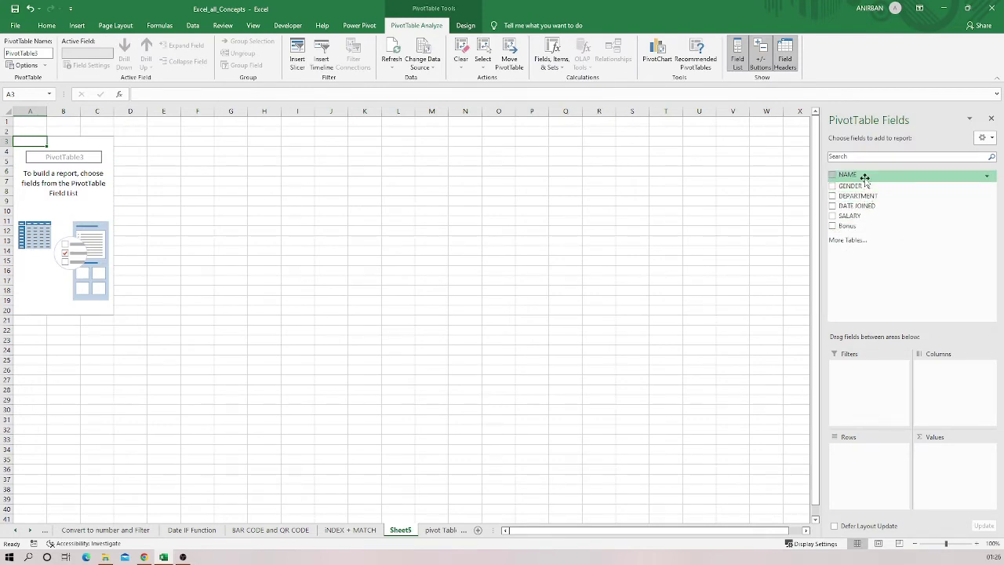
AutoFit column D so DATE JOINED fits, then return to the PivotTable on Sheet5.
click(433, 531)
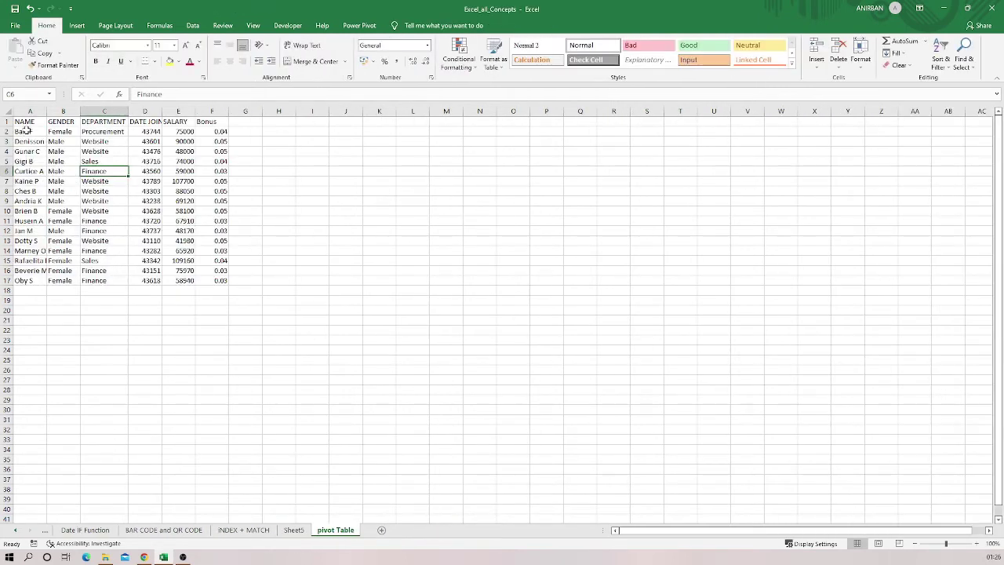
click(22, 123)
click(61, 122)
click(111, 121)
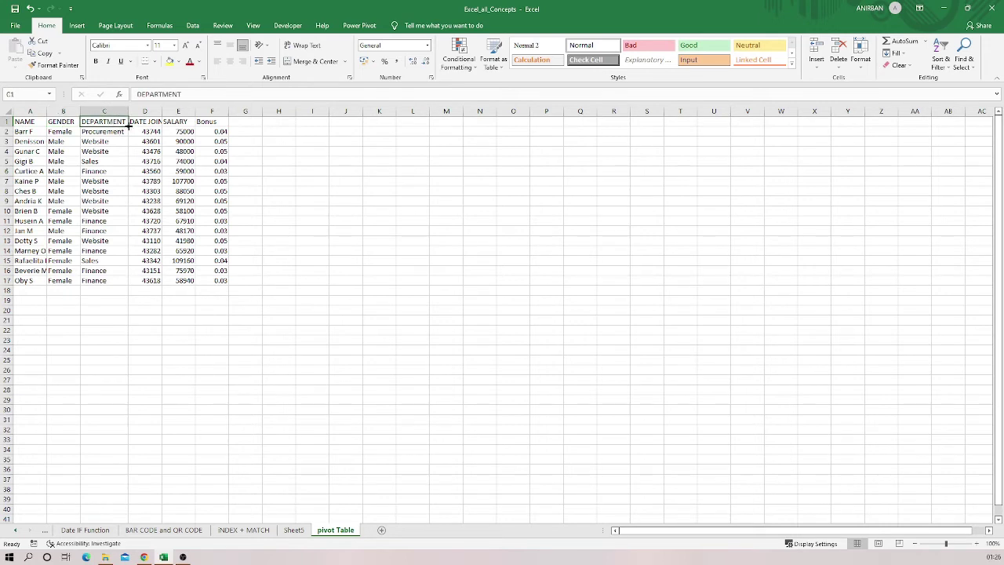
click(146, 123)
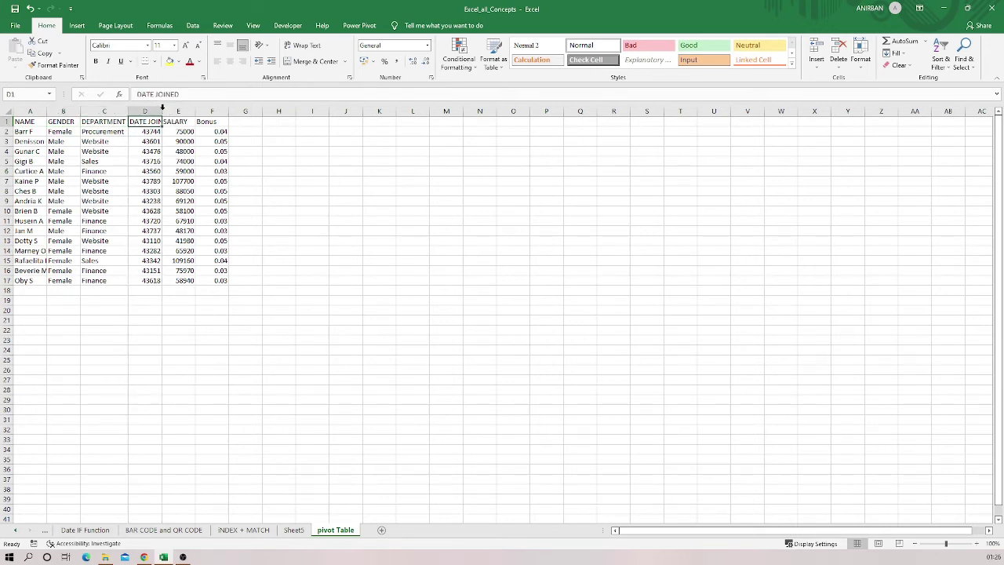
double_click(163, 111)
click(191, 122)
click(220, 123)
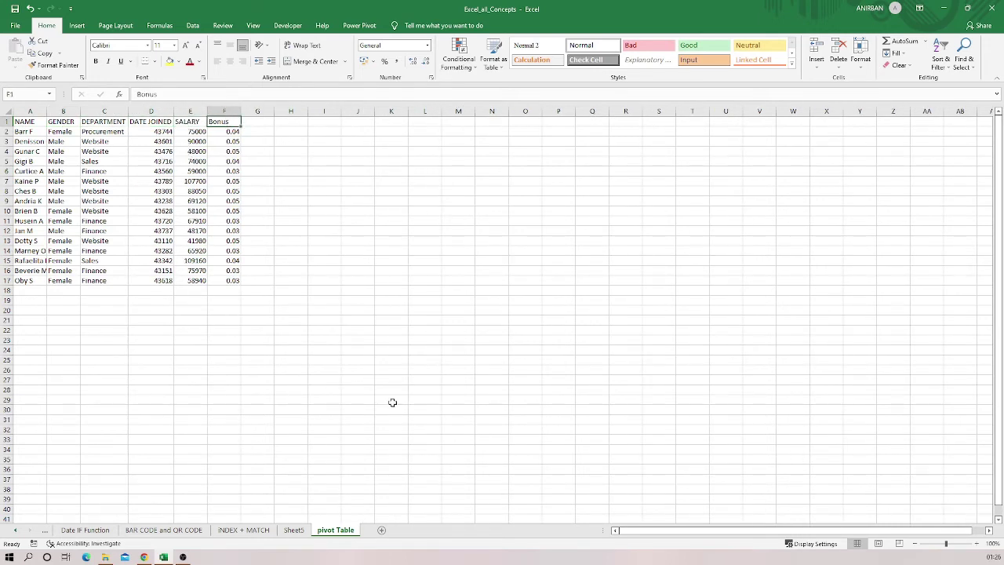
click(295, 531)
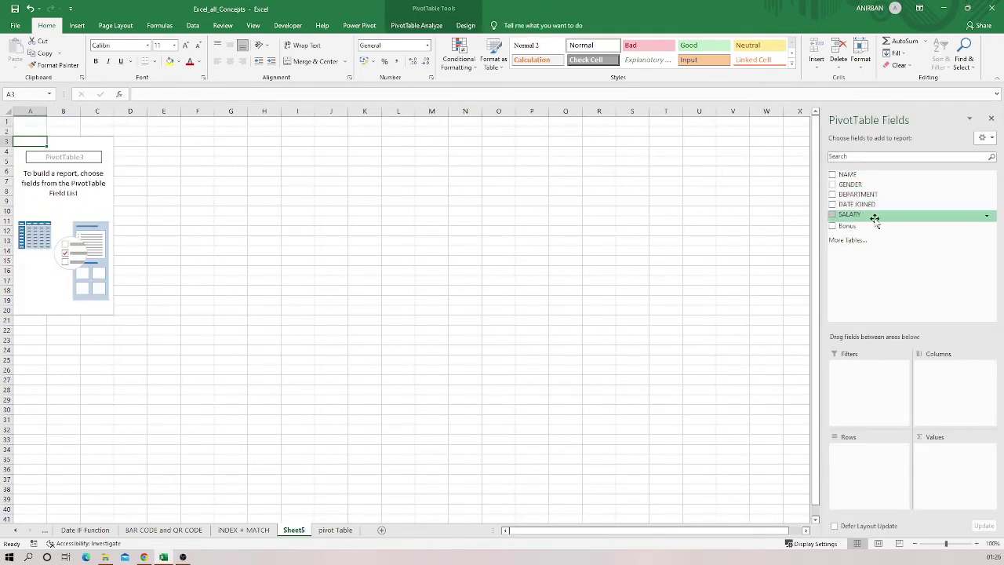
Add DEPARTMENT and then NAME as PivotTable row fields.
click(832, 195)
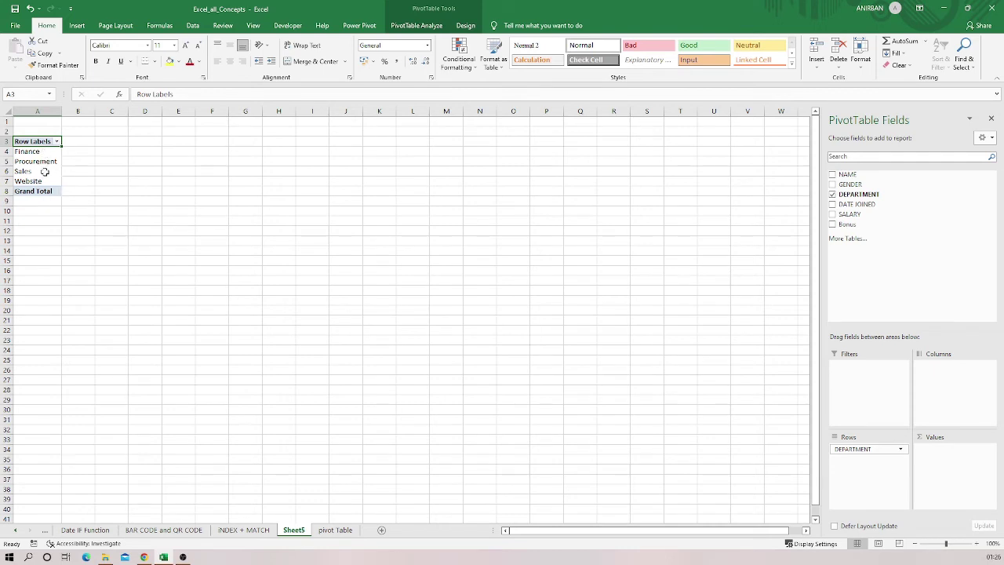
click(834, 174)
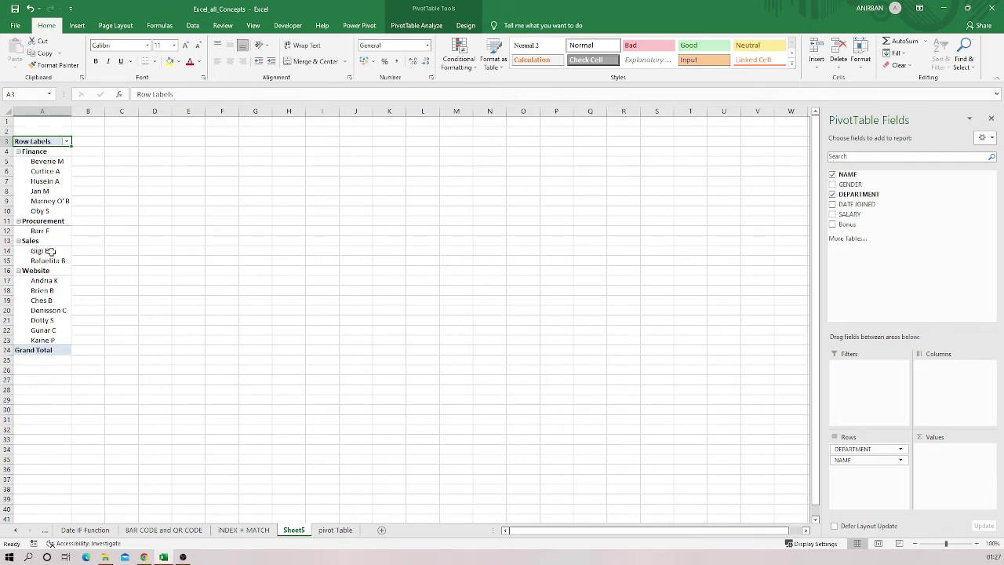
Filter the pivot row labels to show only the Finance department.
click(66, 142)
click(31, 268)
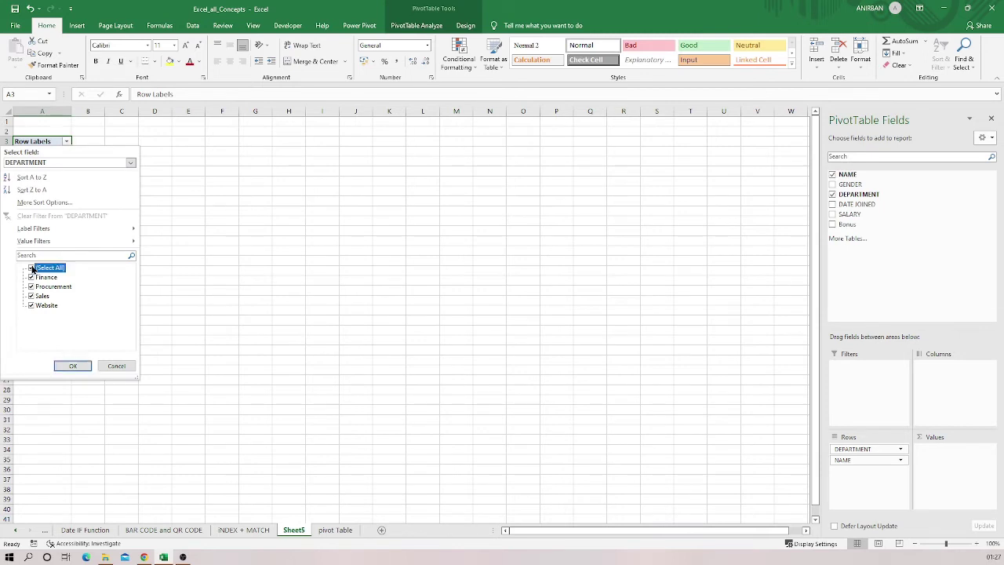
click(32, 277)
click(73, 366)
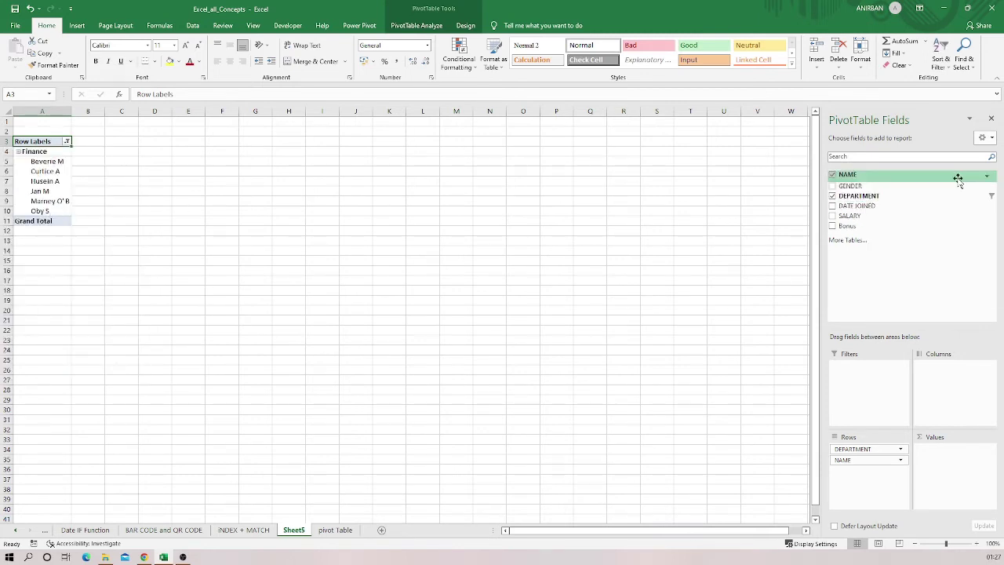
Add summed SALARY and Bonus values for the Finance employees.
click(835, 215)
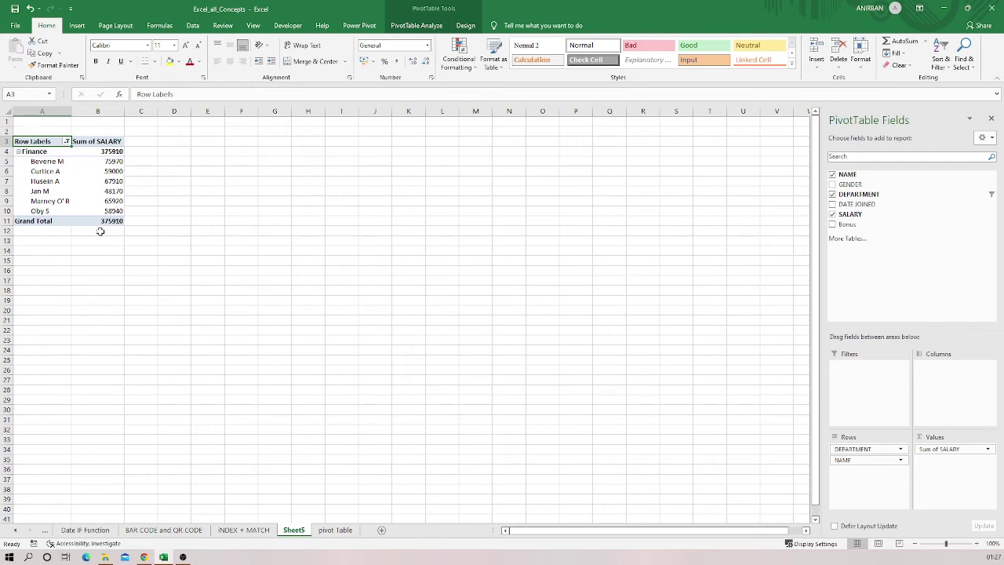
click(102, 219)
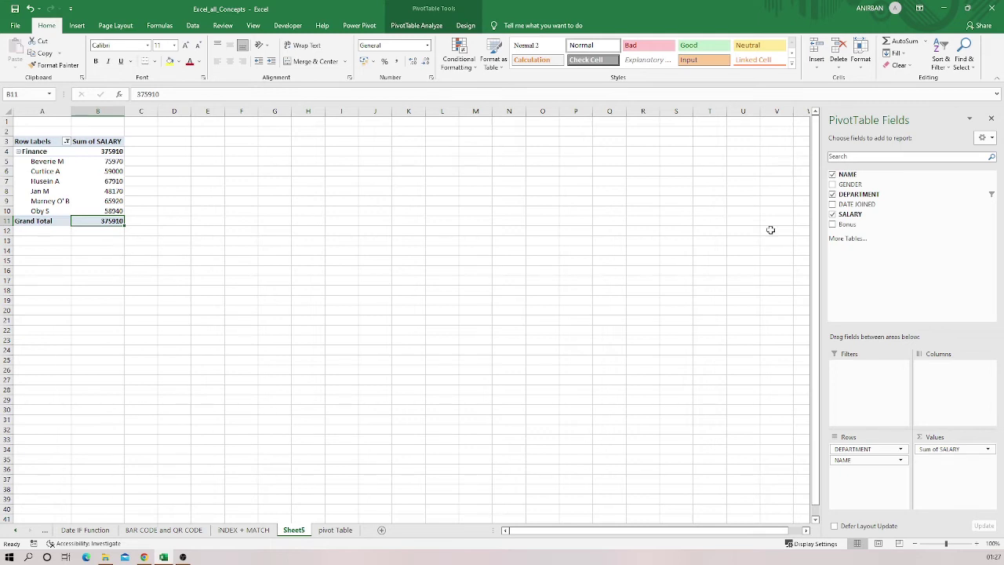
click(834, 225)
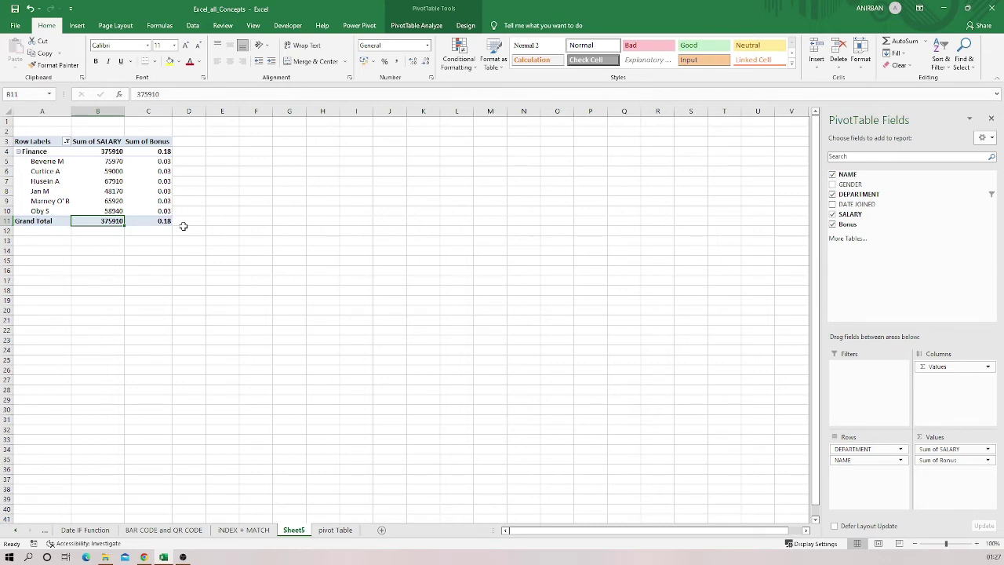
Add Procurement back into the department row filter alongside Finance.
click(66, 141)
click(32, 287)
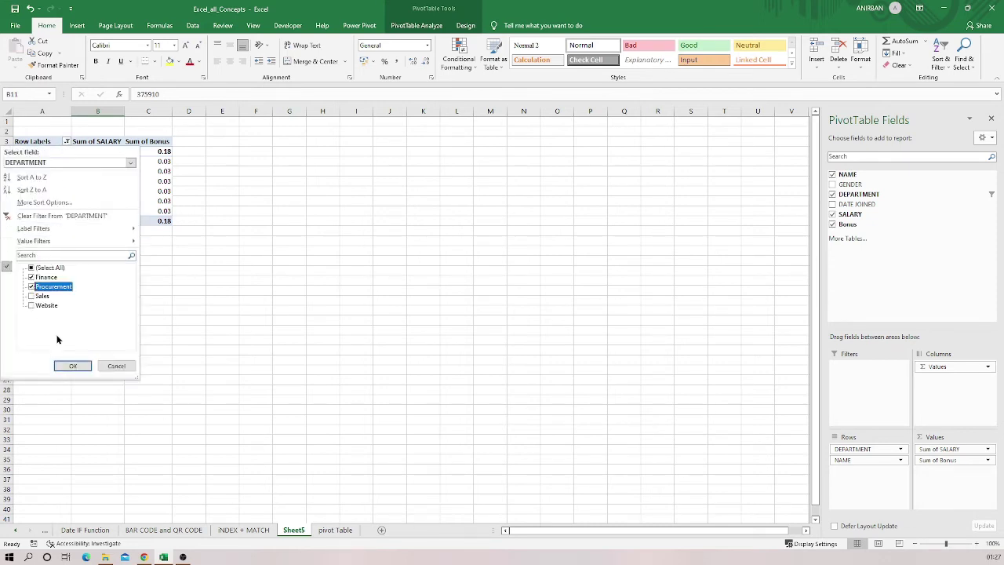
click(73, 366)
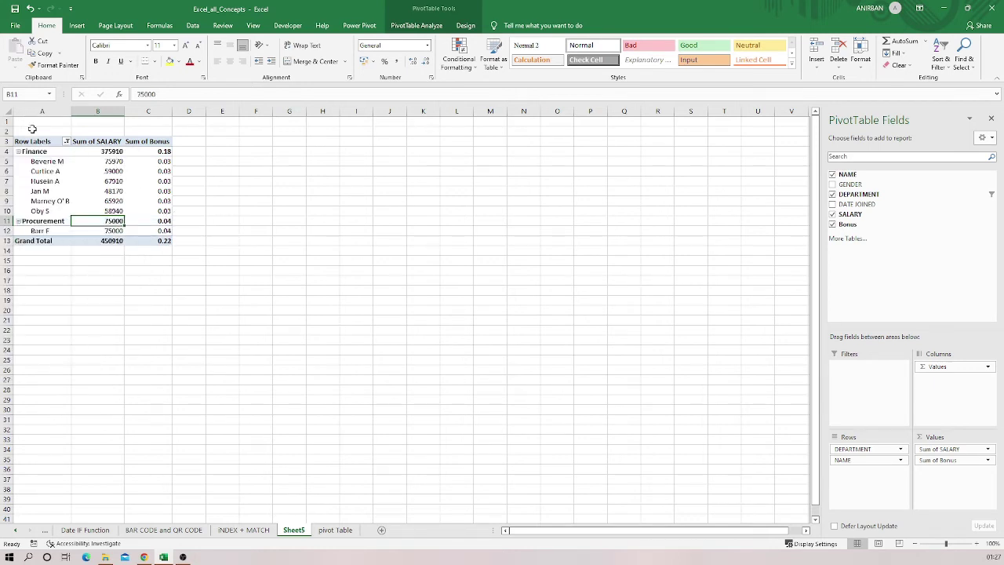
Include Sales and Website in the filter so all four departments show.
click(66, 142)
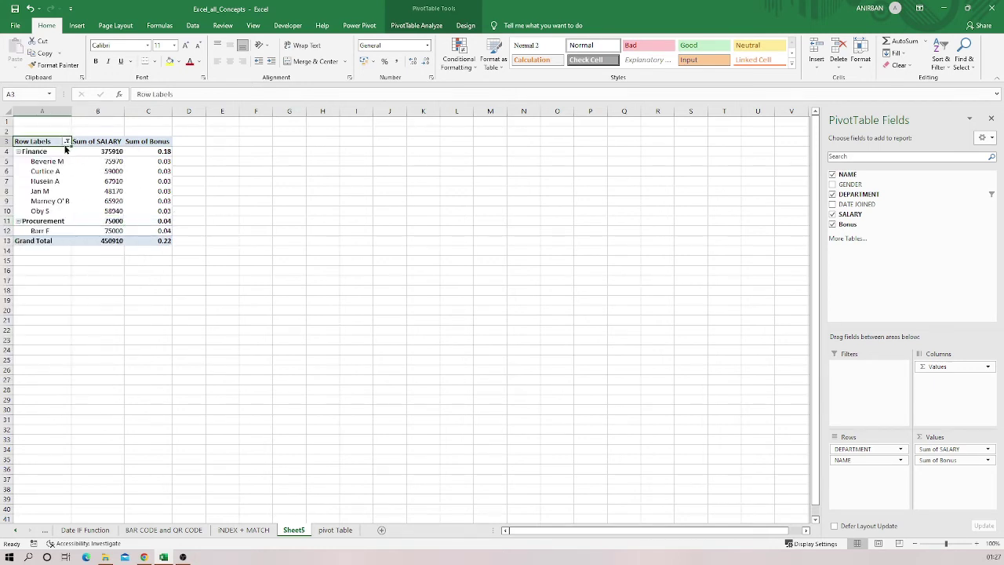
click(68, 144)
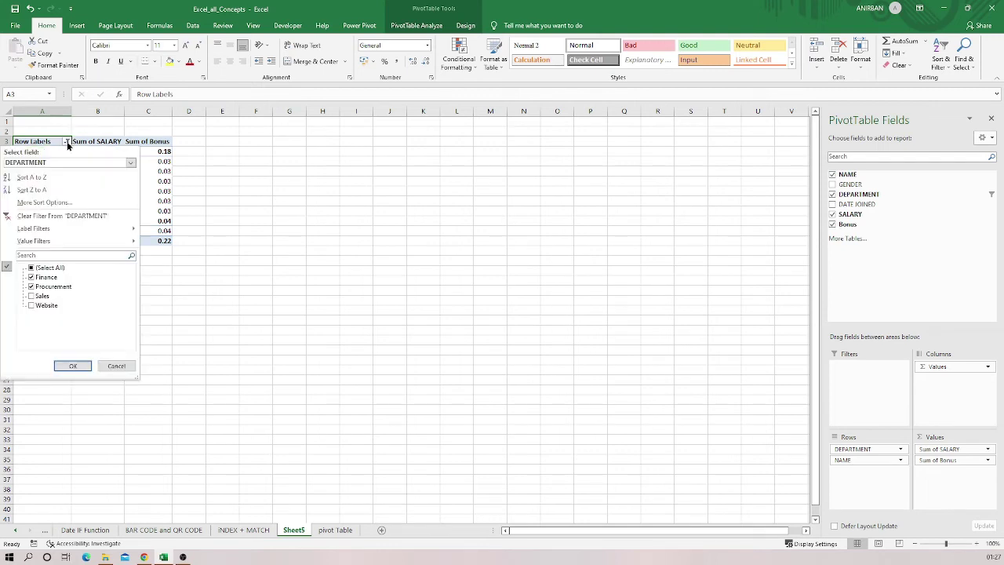
click(45, 306)
click(41, 296)
click(71, 368)
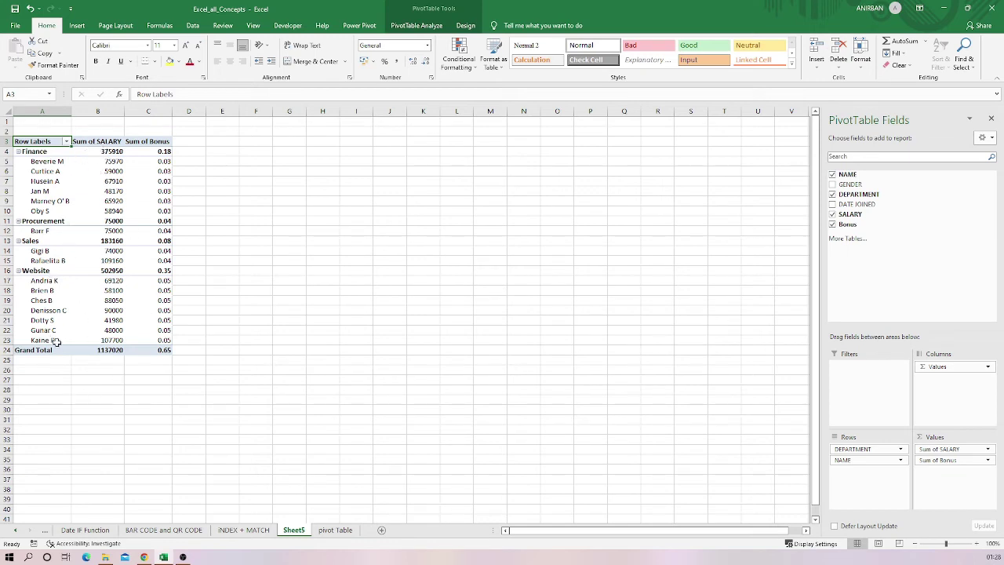
Check the salary and bonus grand totals, then remove NAME, DEPARTMENT, SALARY and Bonus fields.
click(97, 351)
click(147, 353)
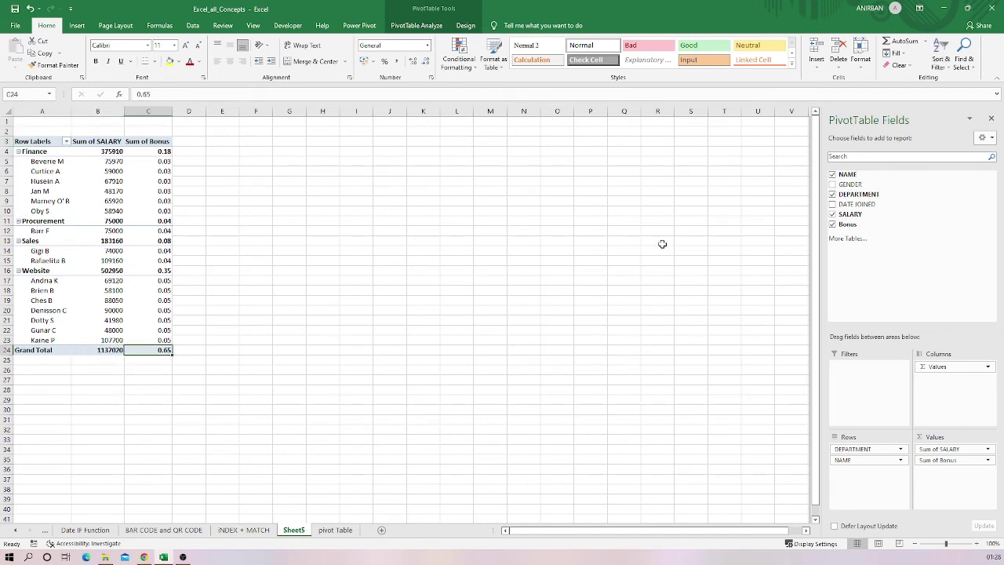
click(832, 175)
click(833, 195)
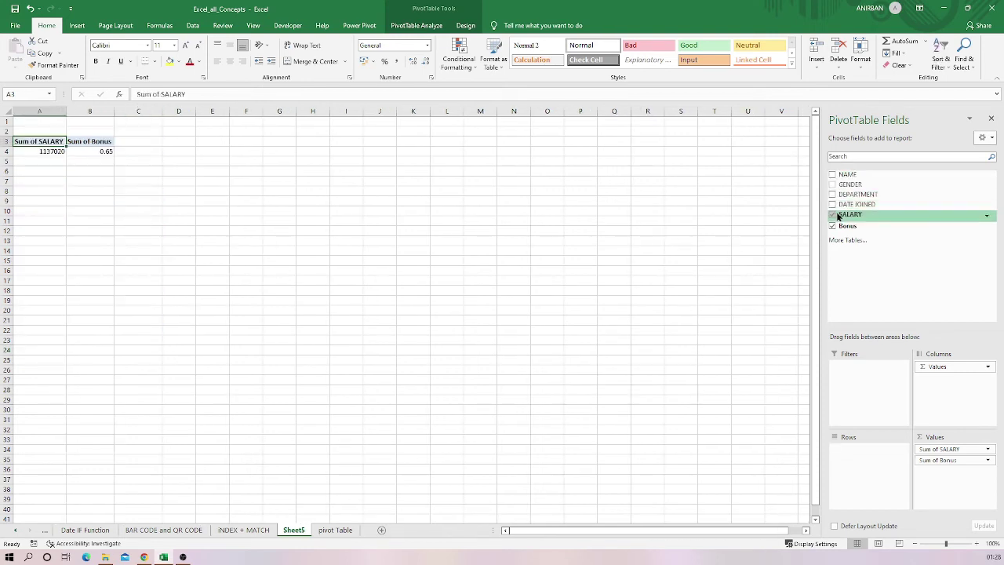
click(832, 215)
click(832, 225)
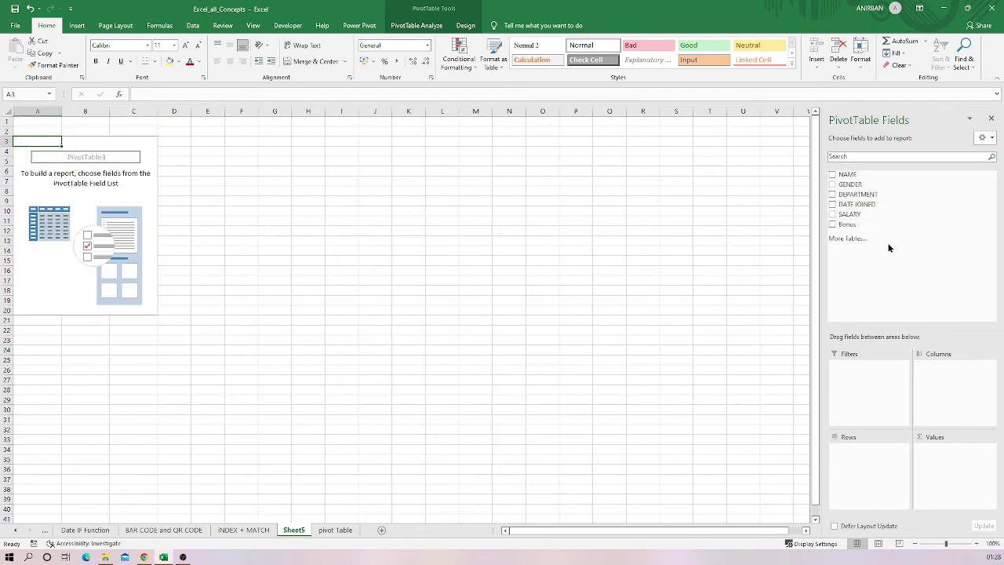
List NAME as the only row field, trying SALARY and Bonus columns before removing them.
click(833, 175)
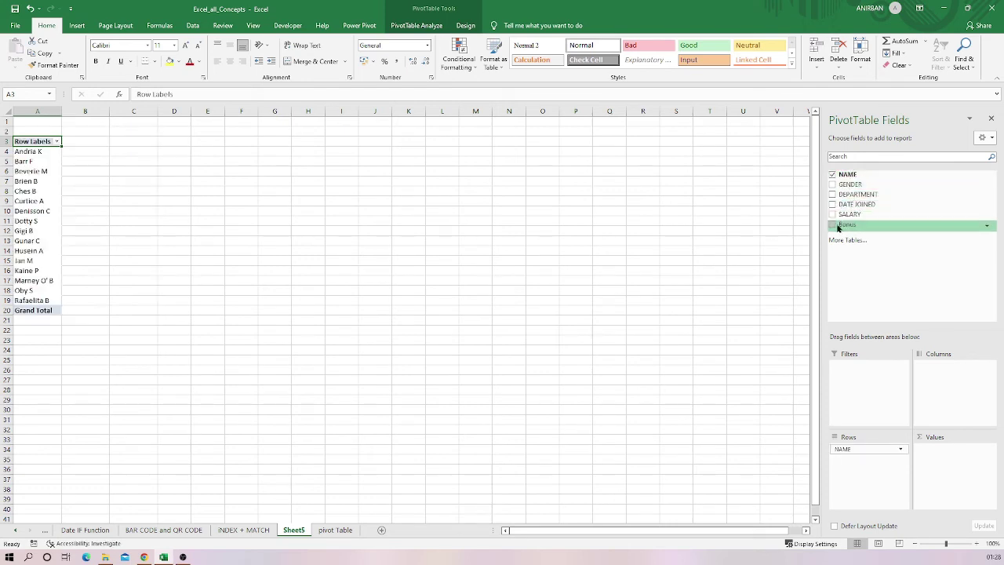
click(832, 215)
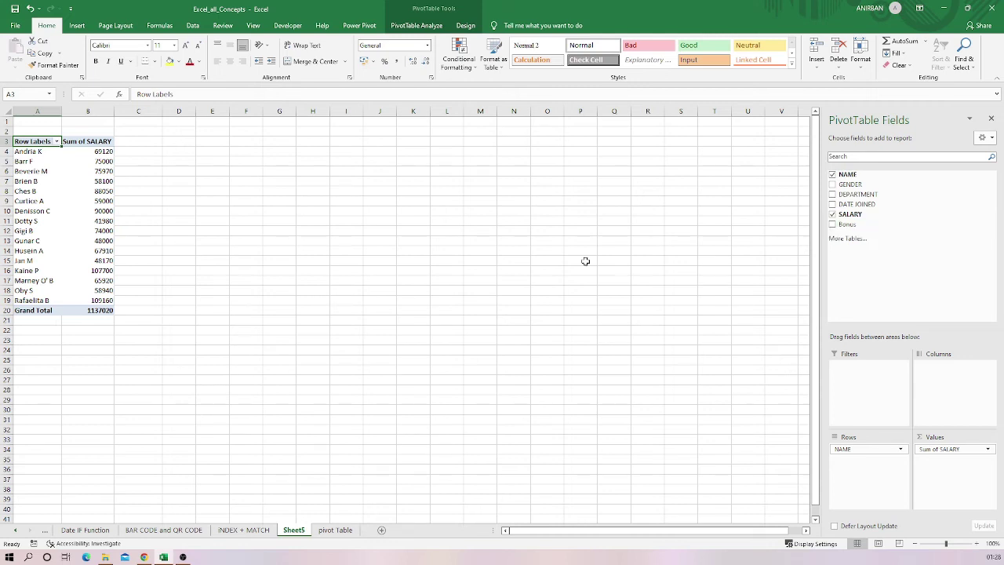
mouse_move(65, 233)
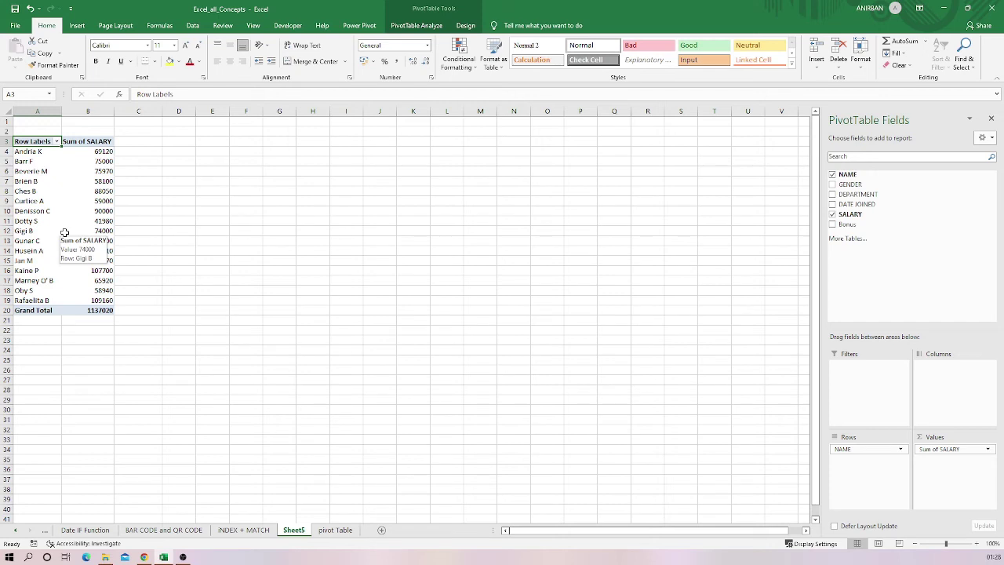
click(833, 214)
click(833, 225)
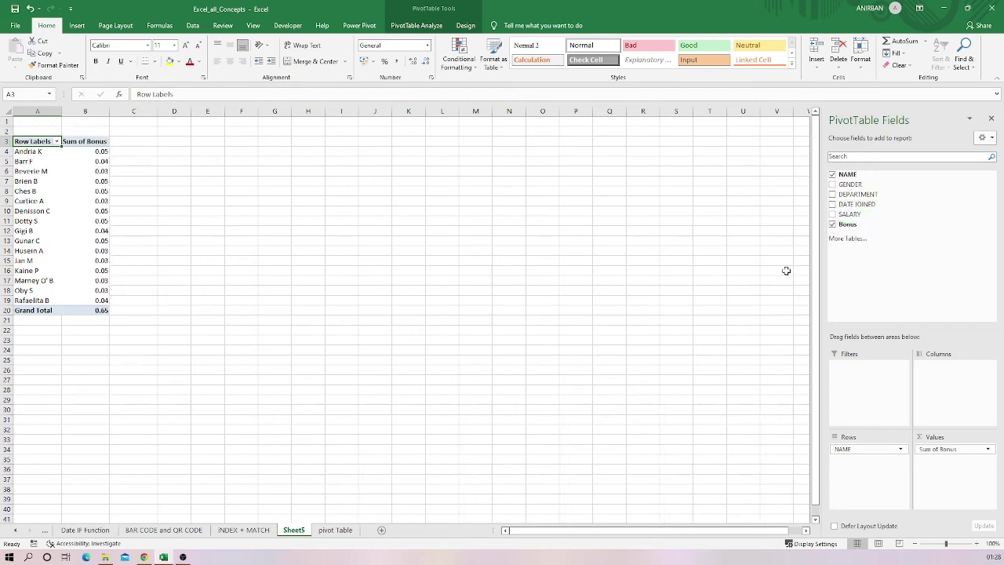
click(833, 225)
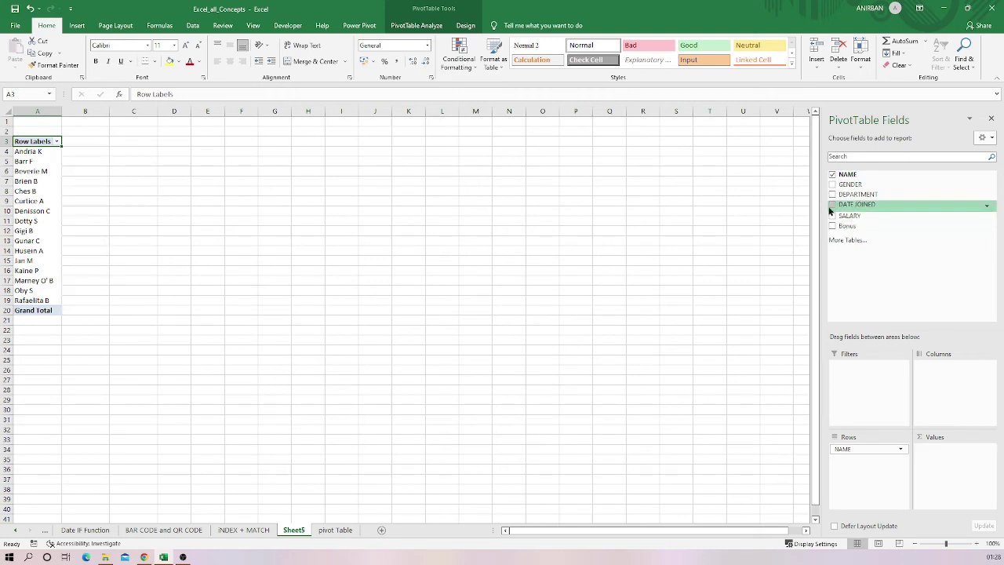
Rebuild the pivot to show DATE JOINED beside each employee NAME.
click(833, 175)
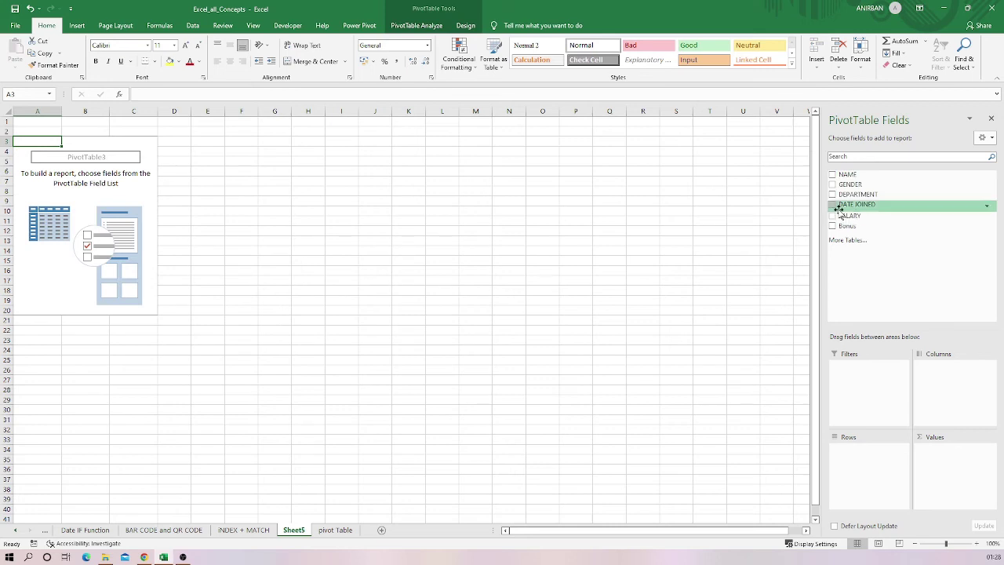
click(832, 205)
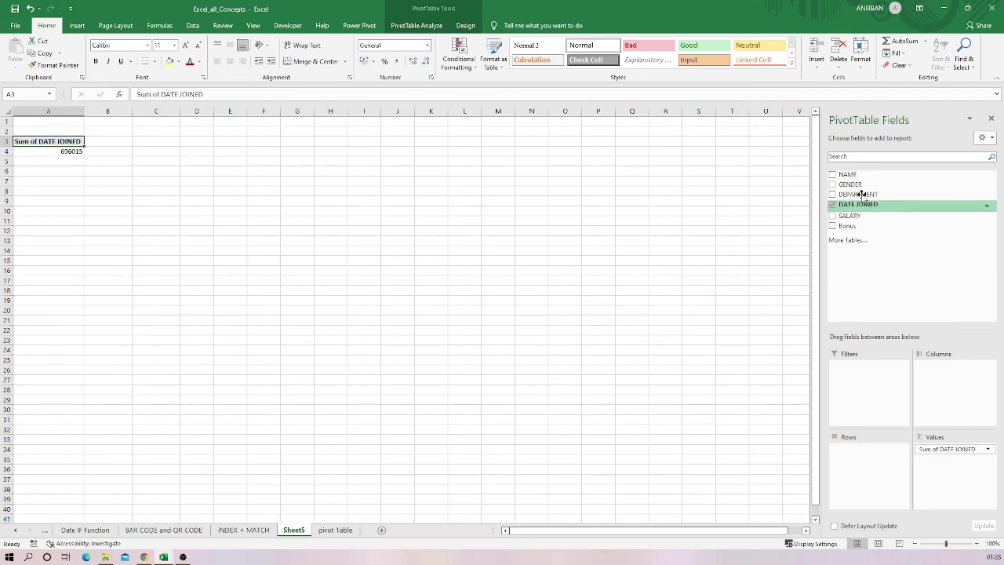
click(832, 174)
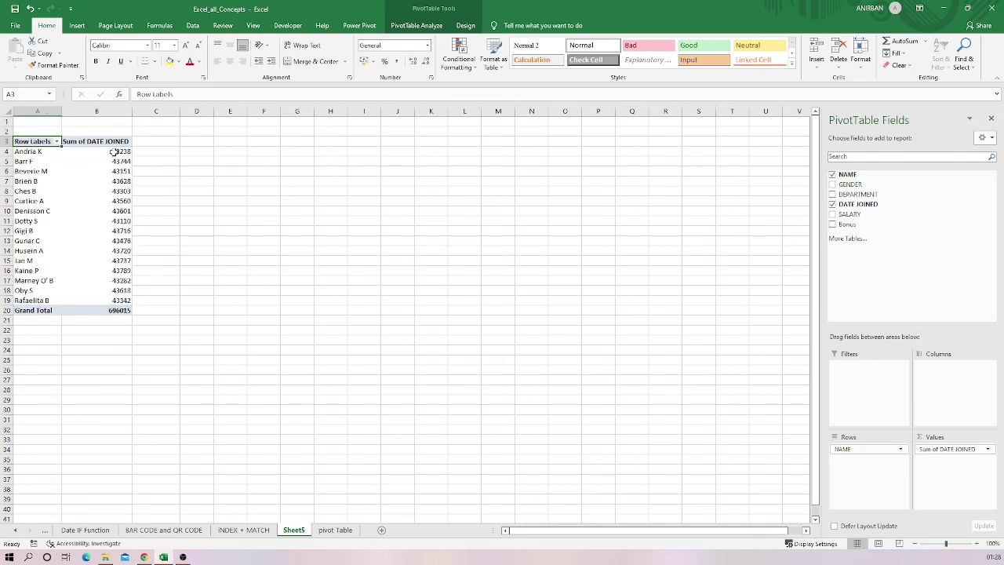
Format the joining dates in B4:B19 as Short Date.
drag(115, 151, 118, 300)
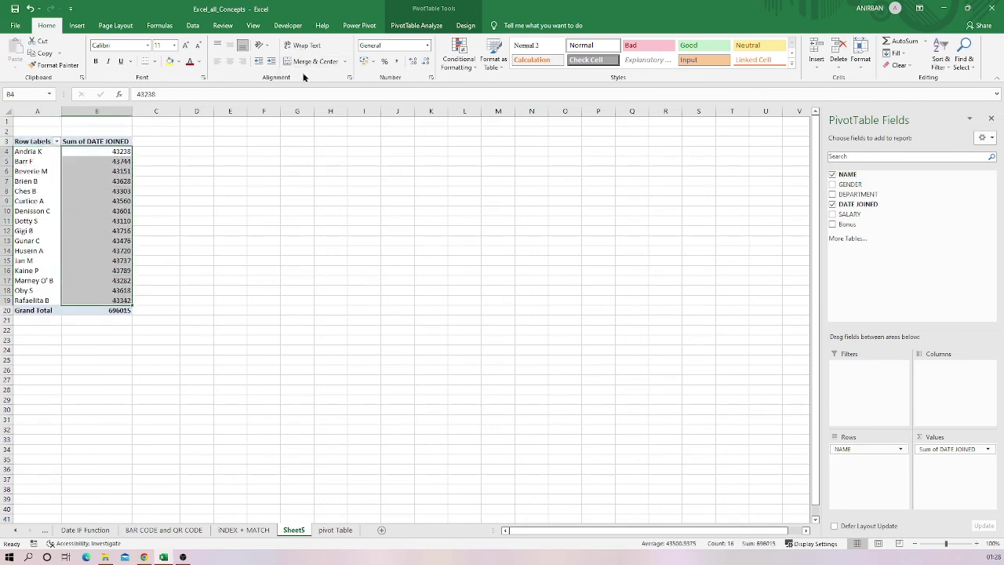
click(428, 45)
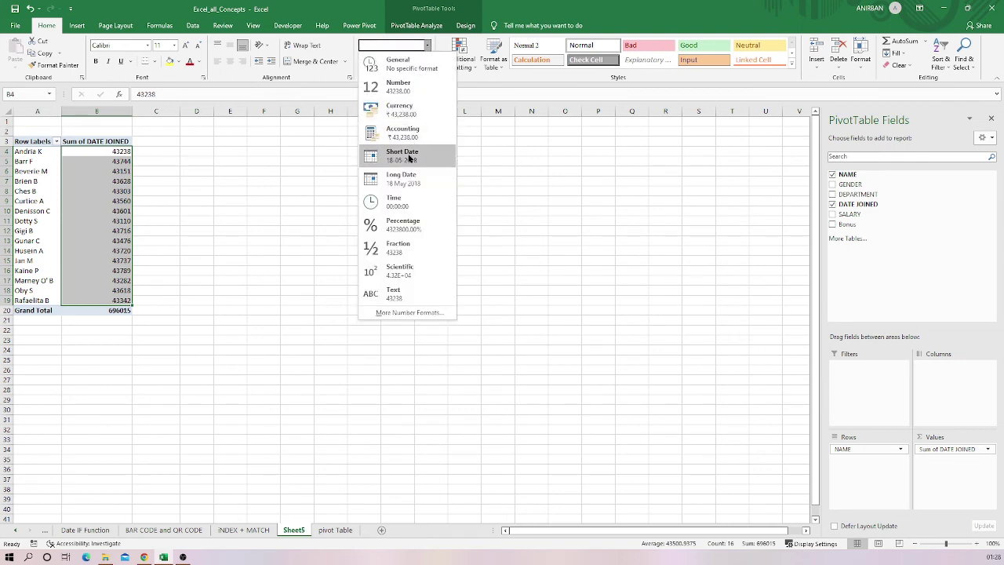
click(409, 156)
click(183, 243)
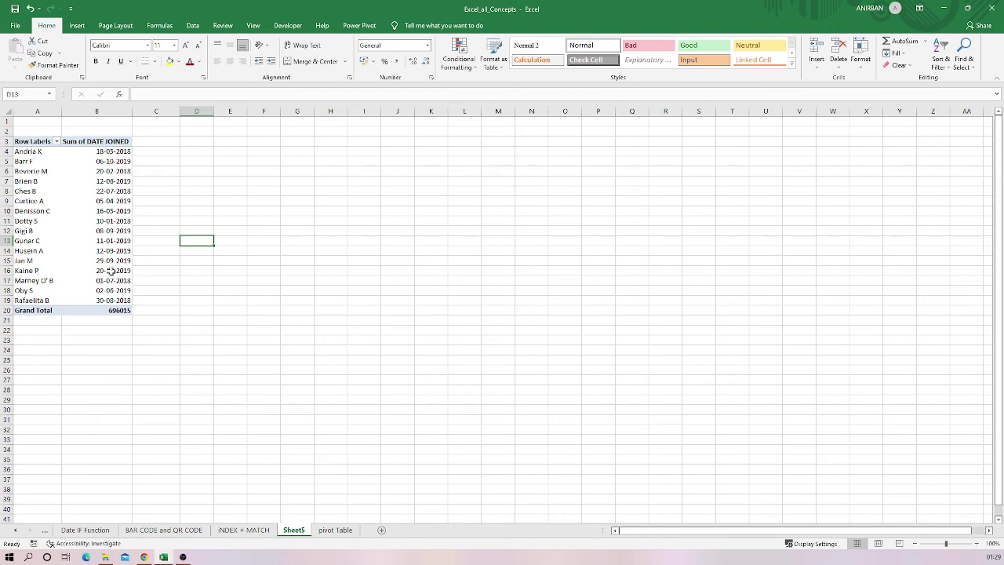
click(107, 142)
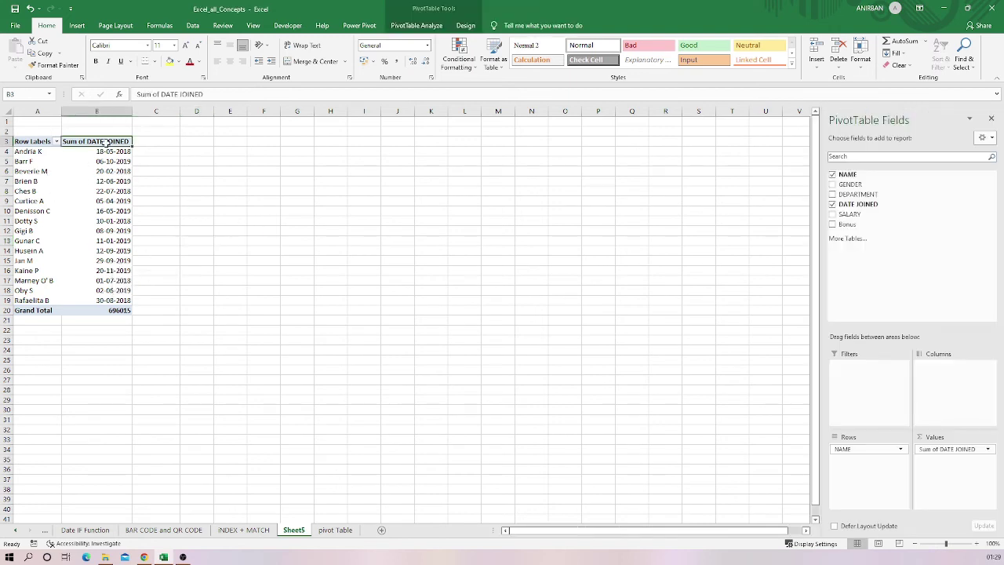